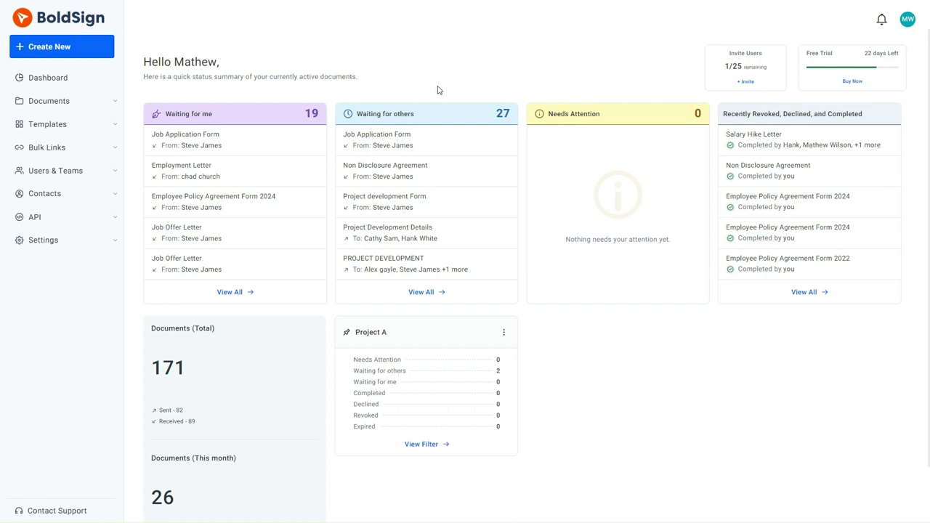
Step: Start a new bulk link titled 'Marathon Registration Form'
click(71, 48)
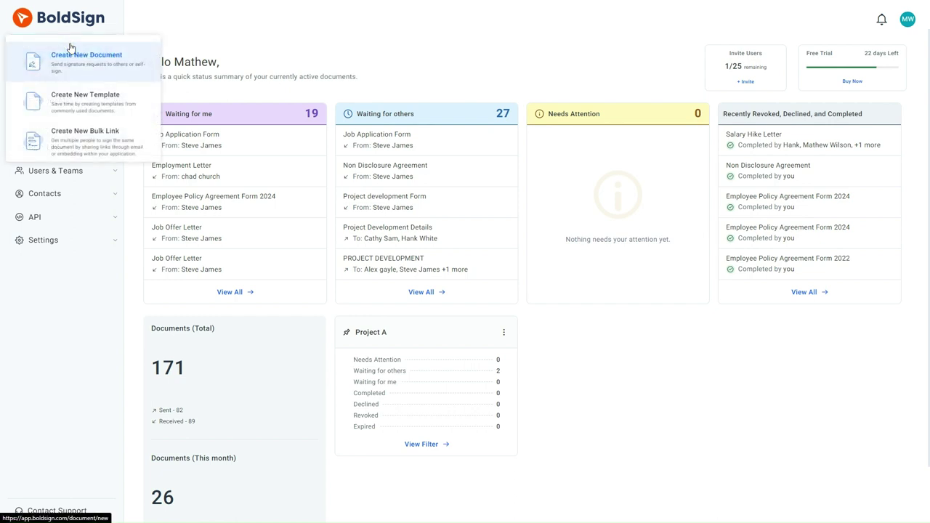
click(78, 139)
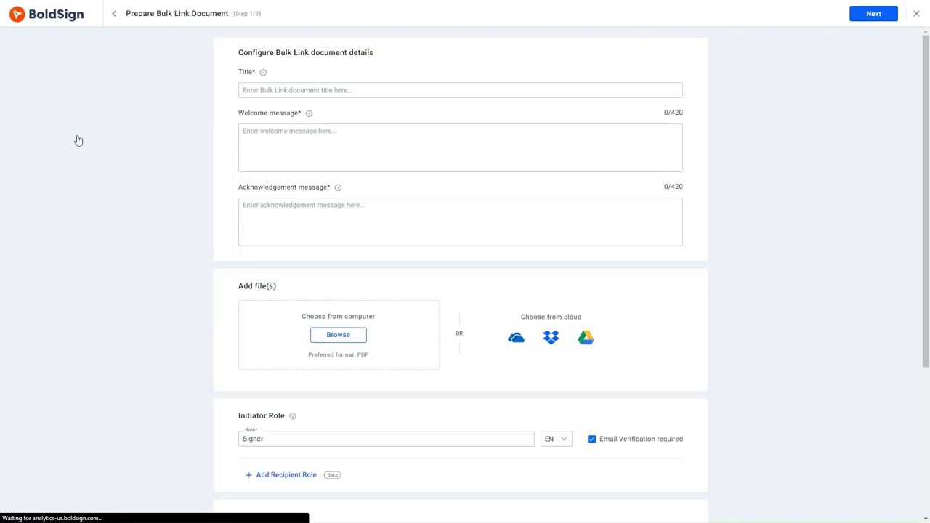
click(251, 90)
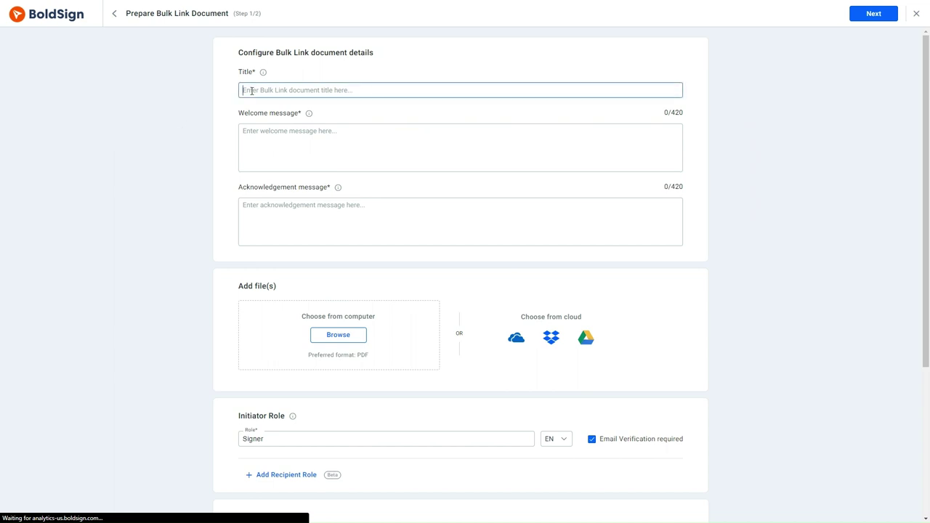
text(Marathon Registra)
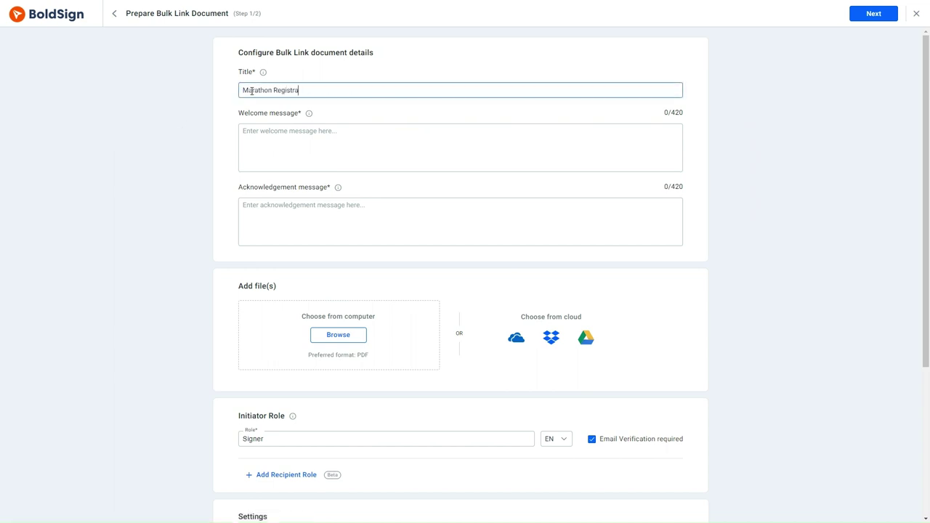
text(tion Form)
Step: Set the welcome message 'Welcome to the 10th marathon event.' and the acknowledgement 'You have successfully signed the Marathon Registration Form.'
click(253, 132)
text(Welcome to )
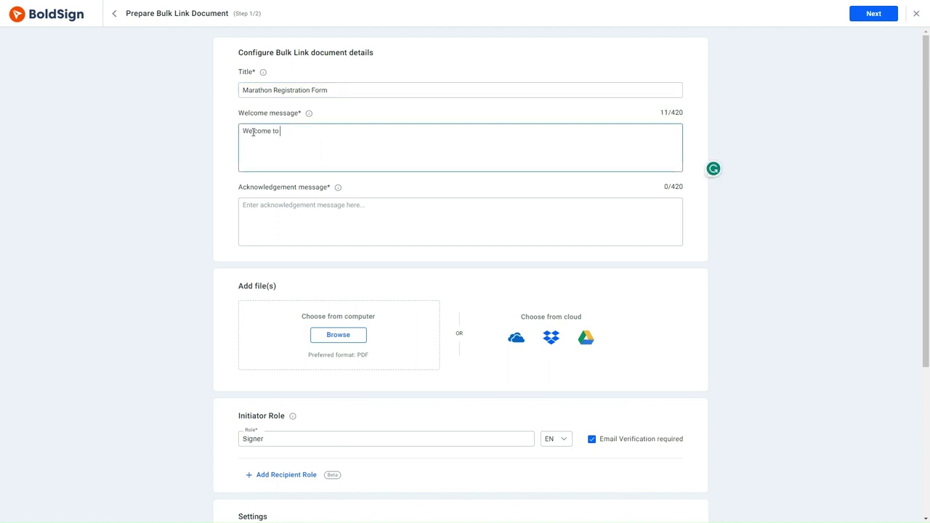
text(the 10th marathon event.)
click(244, 208)
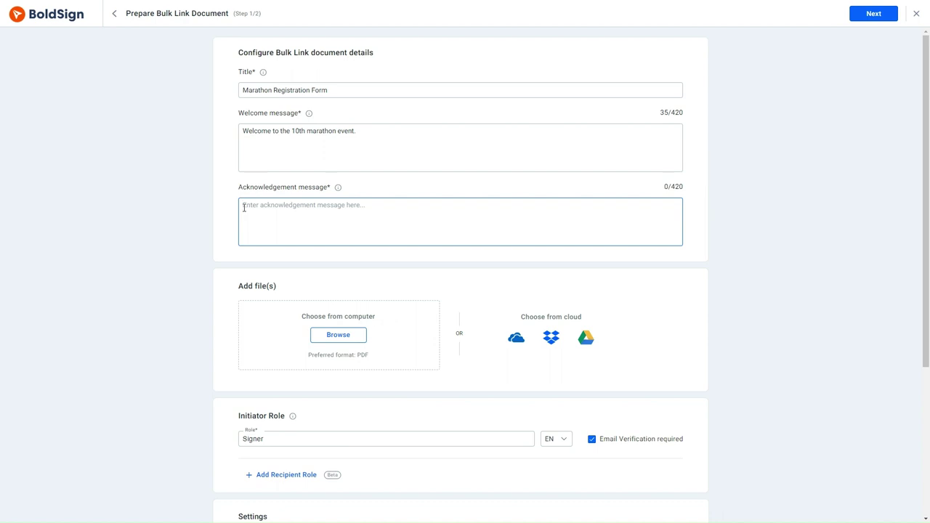
text(You have successfully si)
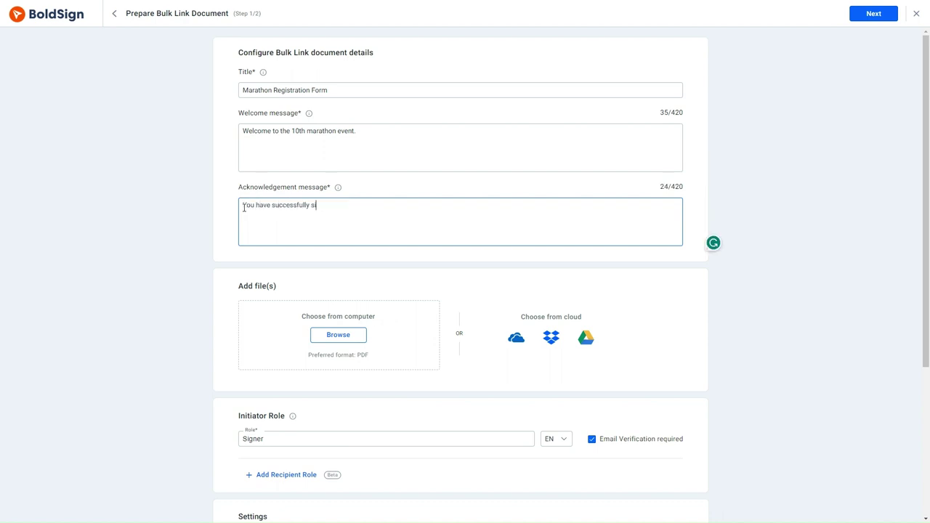
text(gned the Marathon Registration Form.)
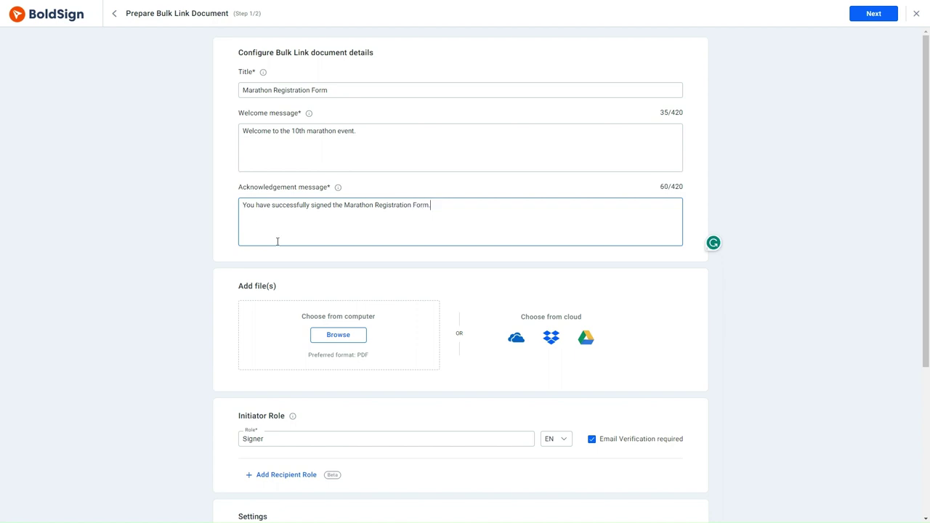
Step: Upload Marathon Registration Form.pdf from the computer as the bulk link's document
click(340, 336)
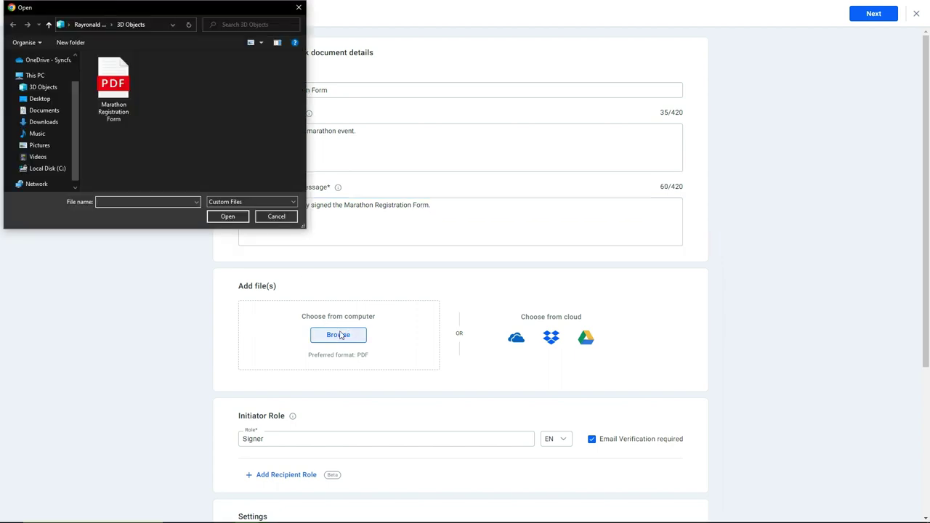
click(113, 88)
click(222, 217)
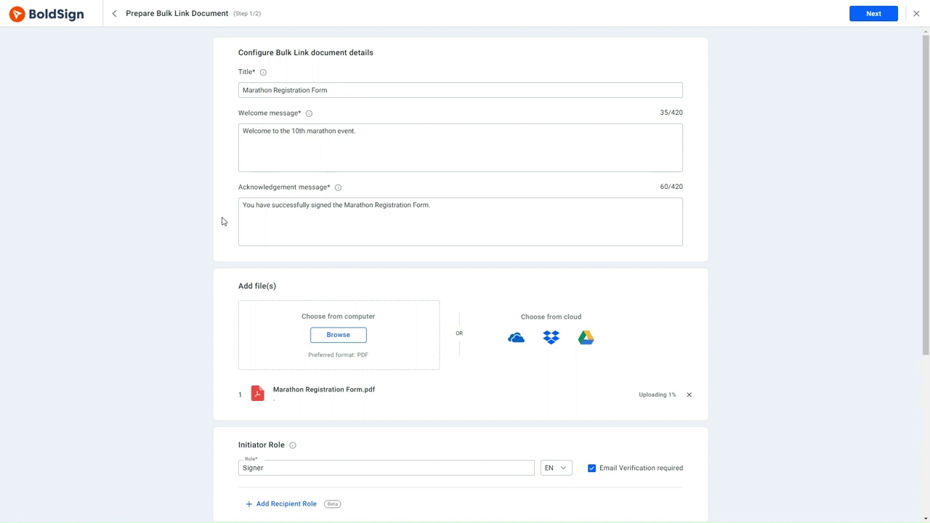
scroll(231, 222, down, 3)
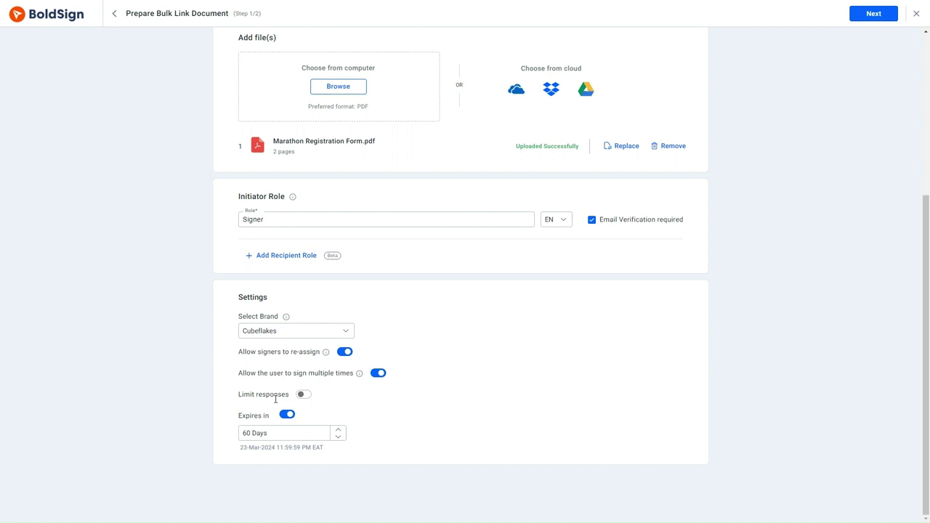
Step: Turn on Limit responses and raise the limit from 50 to 100
click(304, 396)
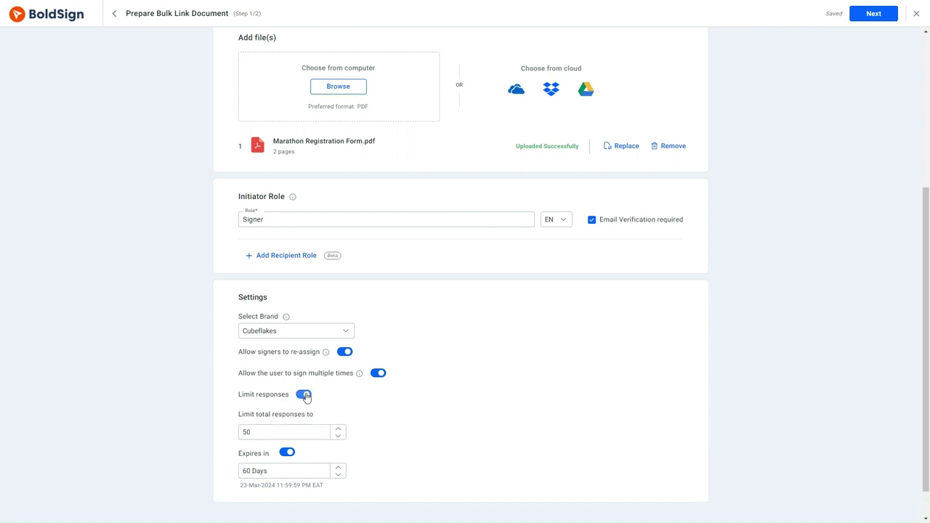
double_click(265, 431)
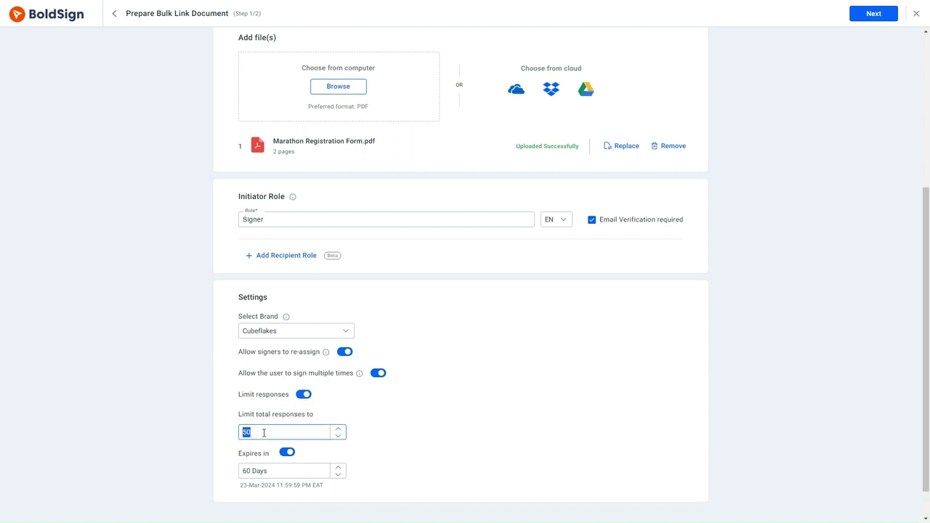
text(100)
click(263, 449)
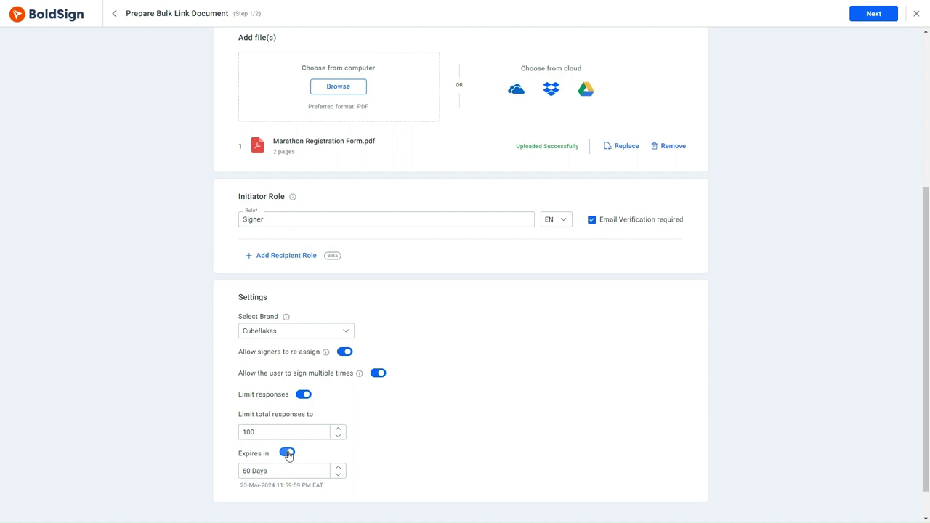
Step: Change the expiry from 60 Days to 5 Days
click(273, 471)
key(ctrl+a)
text(5)
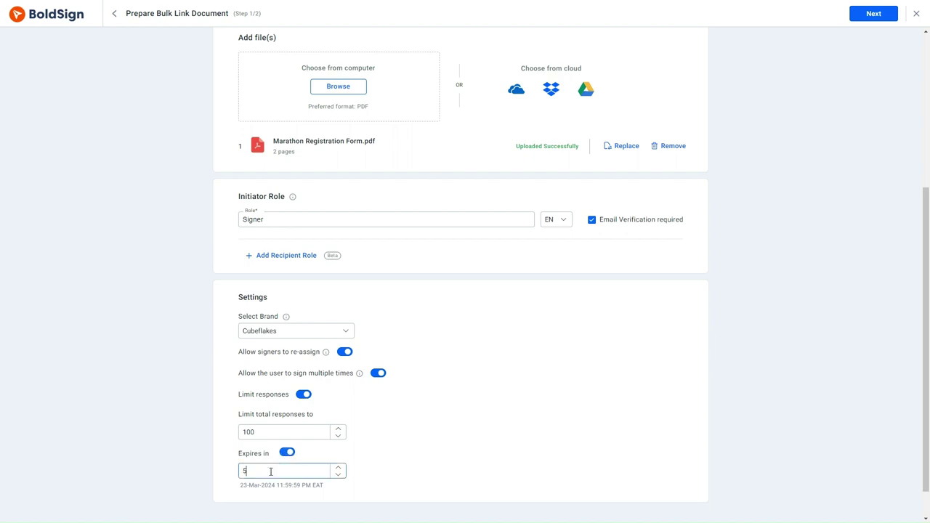
click(333, 490)
scroll(333, 490, down, 1)
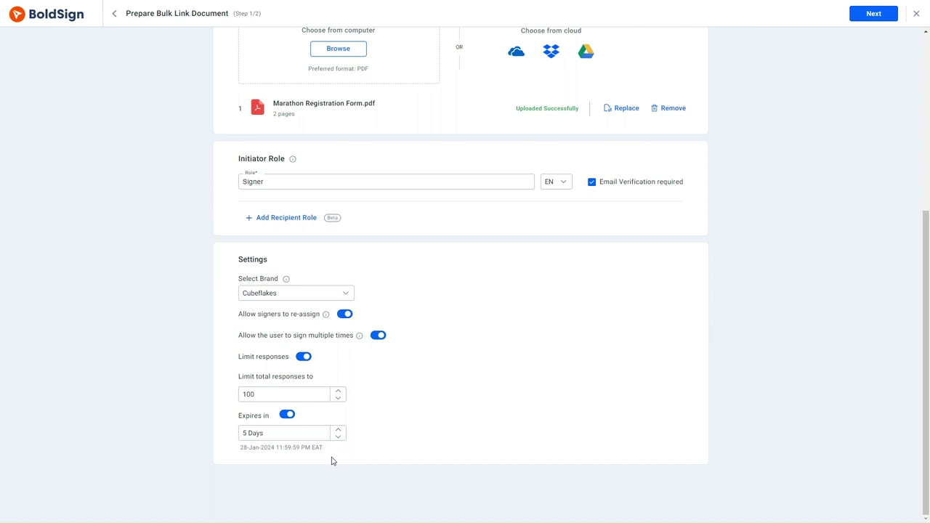
scroll(332, 460, up, 4)
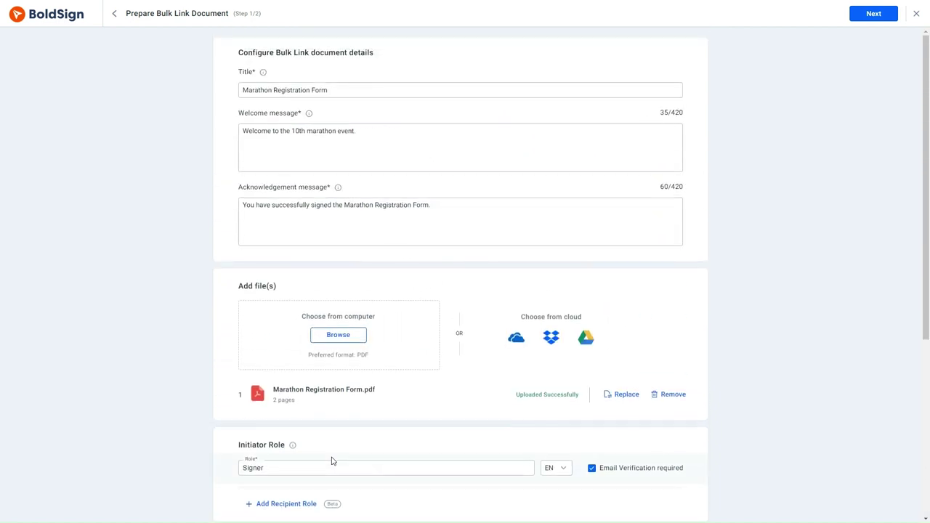
Step: Place Name and Signature fields beside 'Name:' and 'Signature:' on page 2, then create the bulk link
click(866, 14)
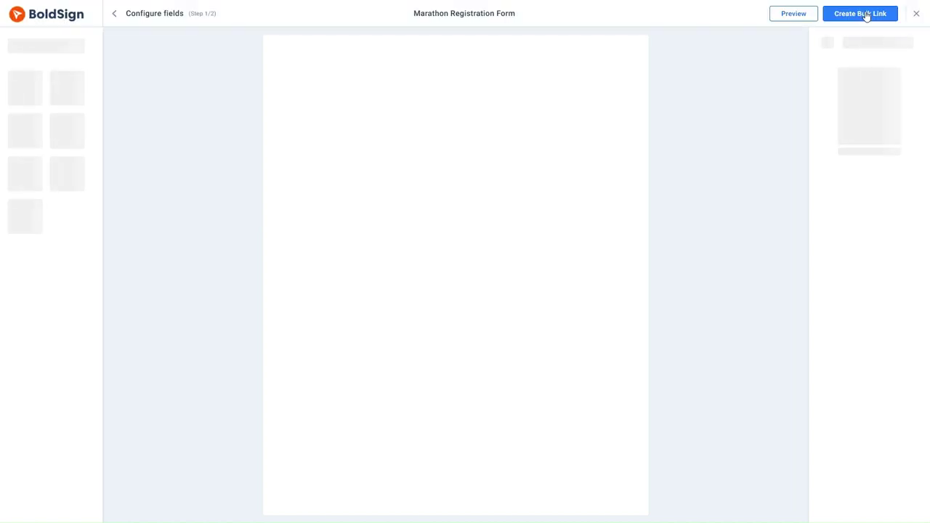
scroll(455, 267, down, 1)
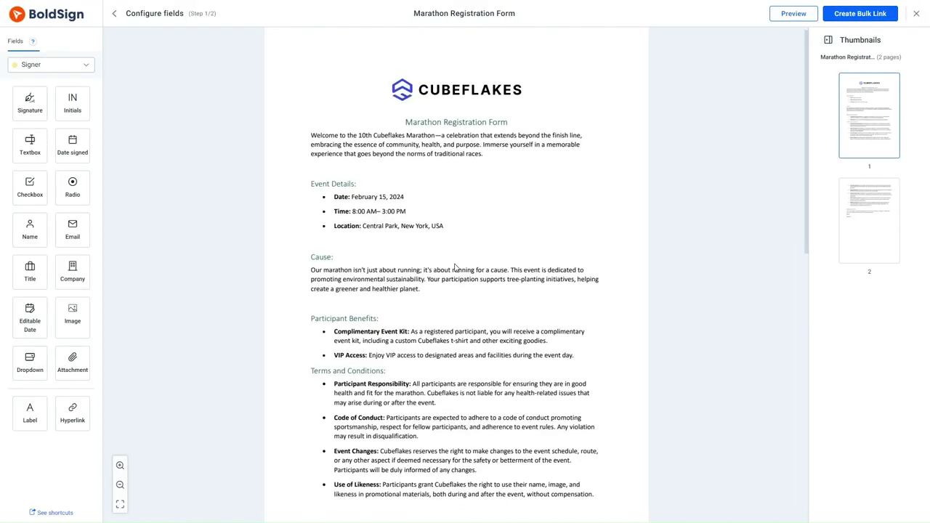
scroll(455, 268, down, 10)
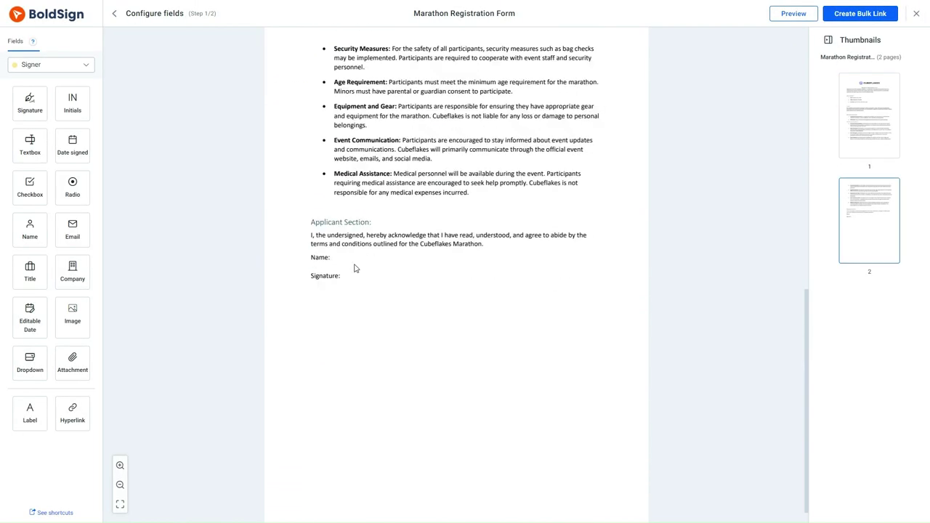
drag(26, 232, 348, 260)
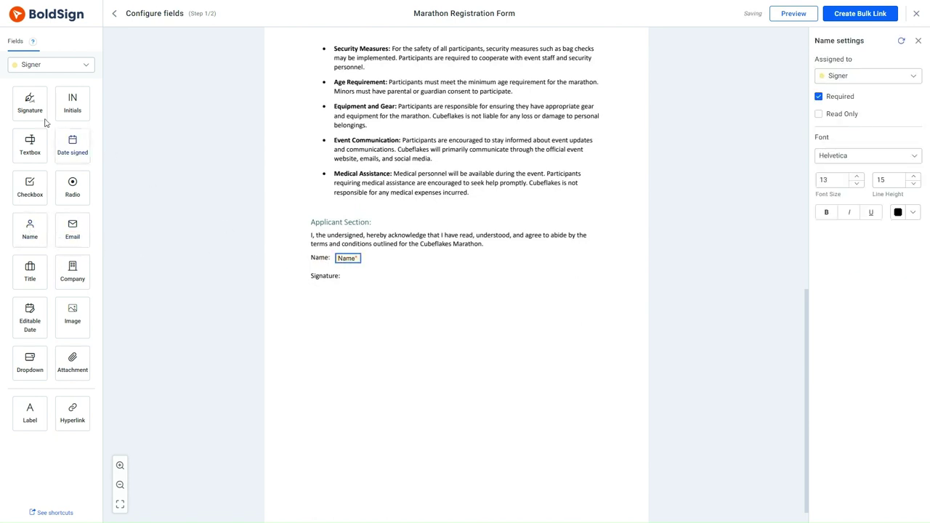
mouse_move(30, 102)
mouse_down()
mouse_move(288, 246)
mouse_move(373, 274)
mouse_up()
scroll(373, 275, up, 10)
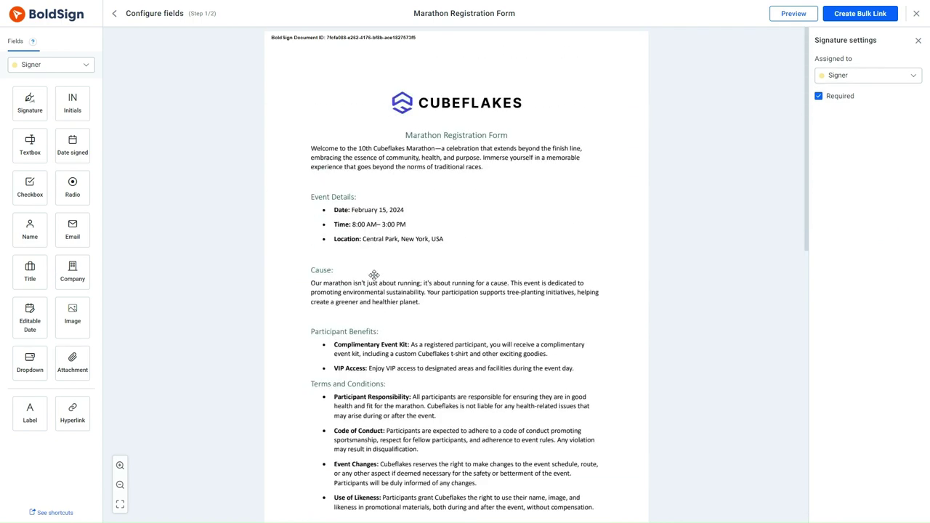
click(859, 15)
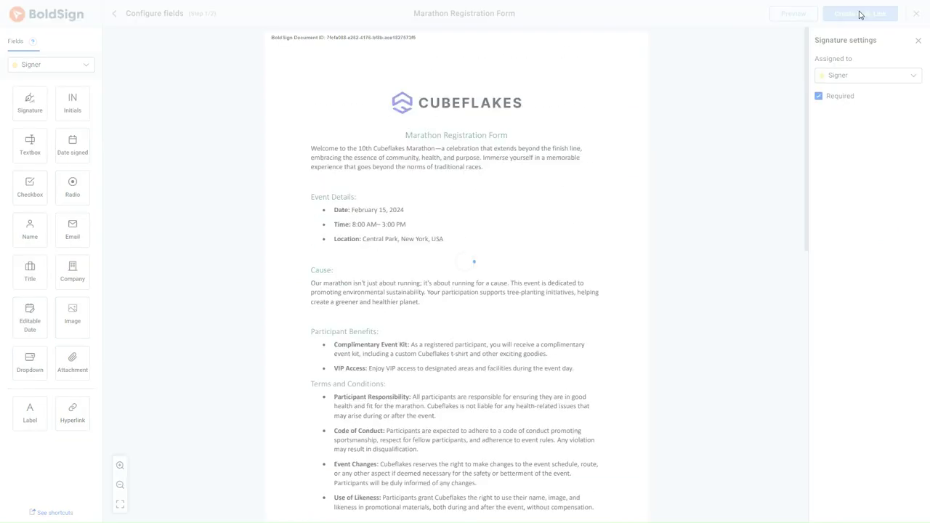